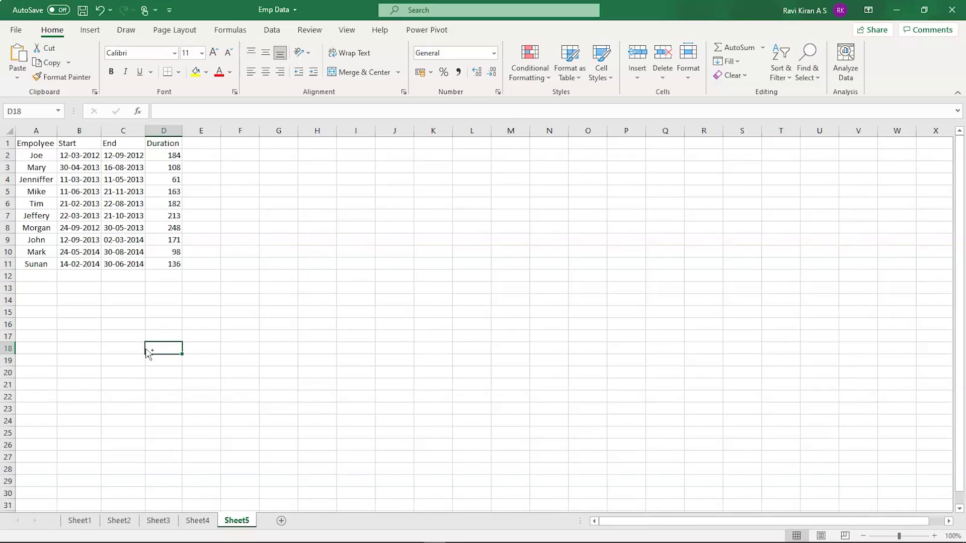
# Zoom the sheet in and AutoFit columns B and C so every date shows instead of ####
pyautogui.click(933, 537)
pyautogui.click(934, 537)
pyautogui.click(933, 536)
pyautogui.click(933, 537)
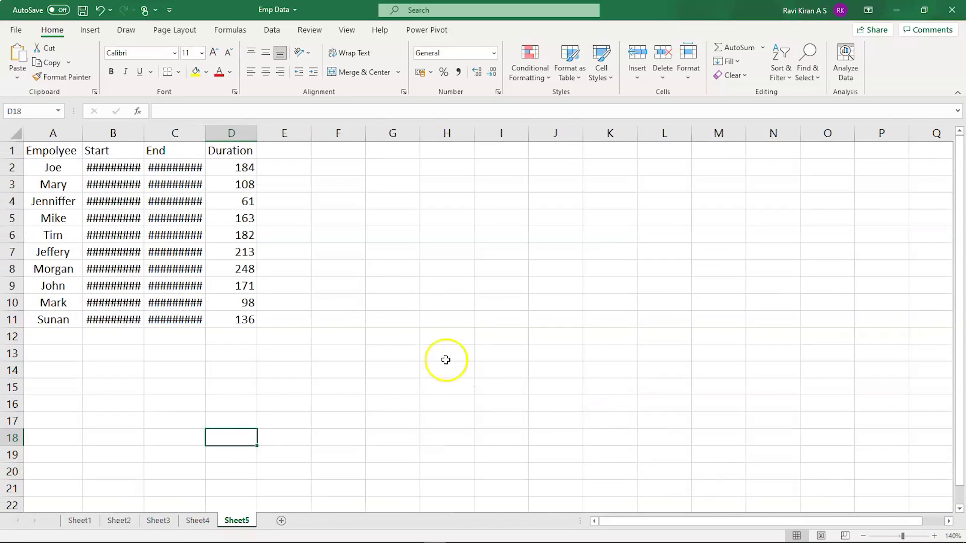
pyautogui.click(426, 355)
pyautogui.doubleClick(144, 133)
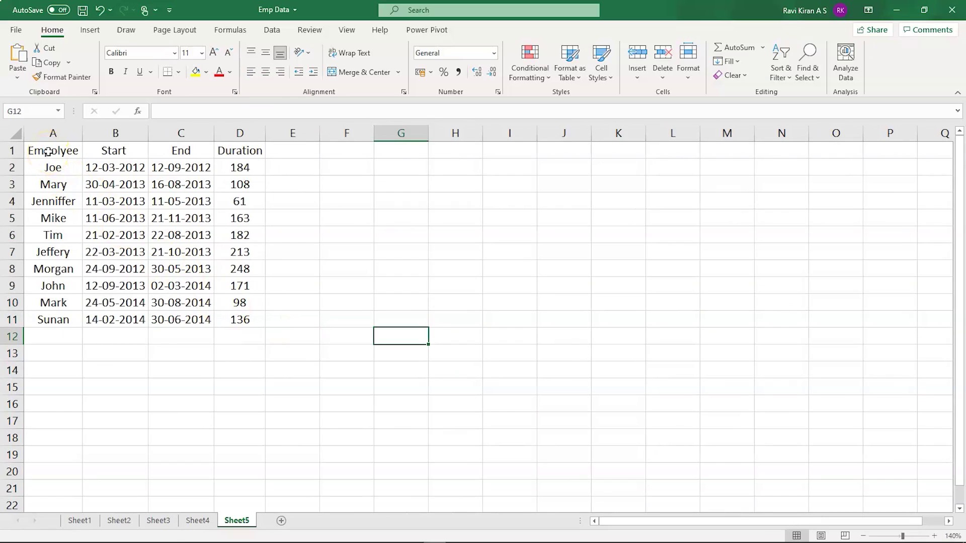
# Select the Start header in B1, the End header in C1, and the last start date in B11
pyautogui.click(109, 153)
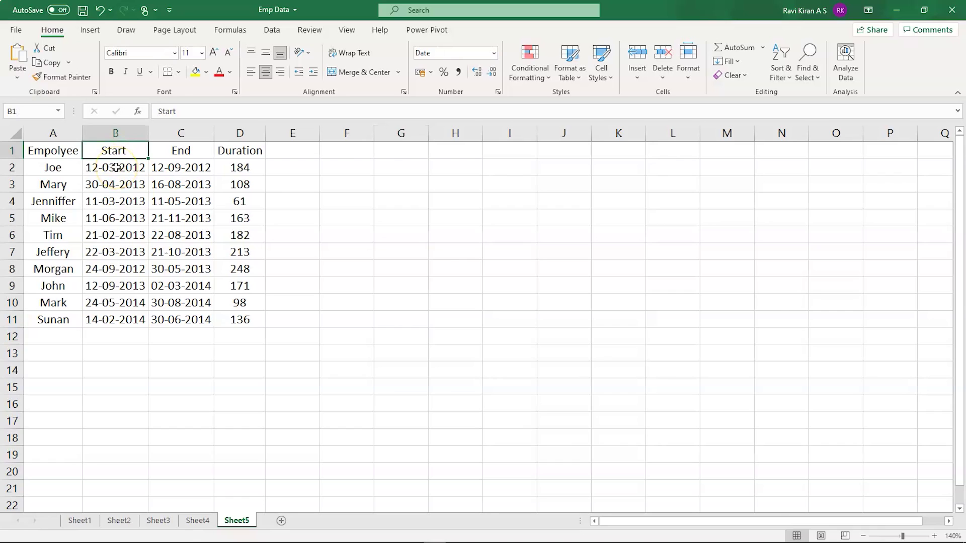
pyautogui.click(187, 150)
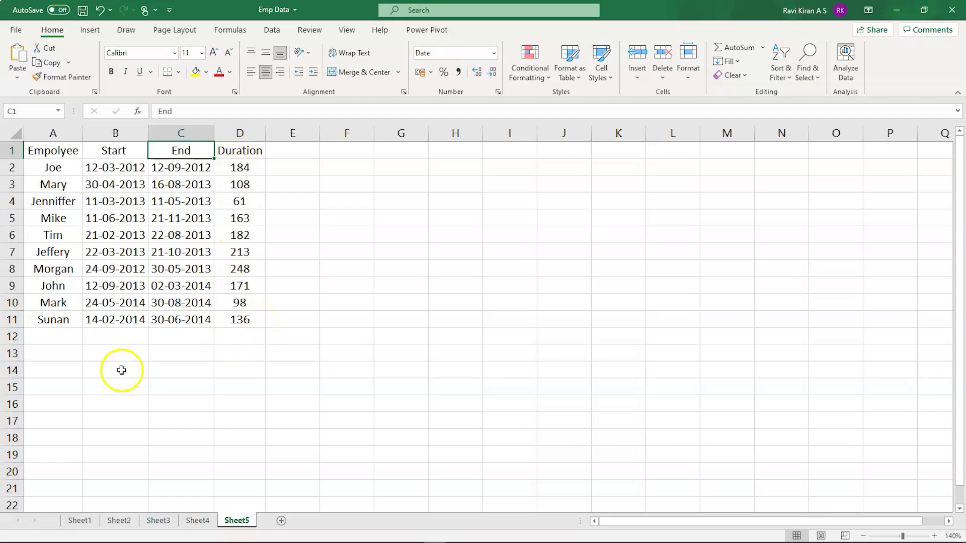
pyautogui.click(142, 322)
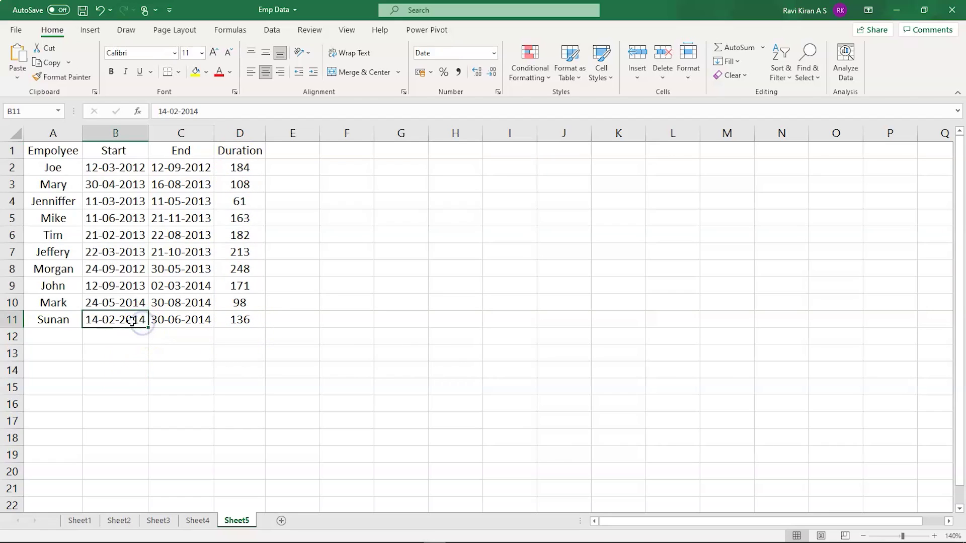
# Select the employee names and start dates (A1:B11) and pick Stacked Bar under All Charts
pyautogui.moveTo(135, 321); pyautogui.dragTo(31, 146)
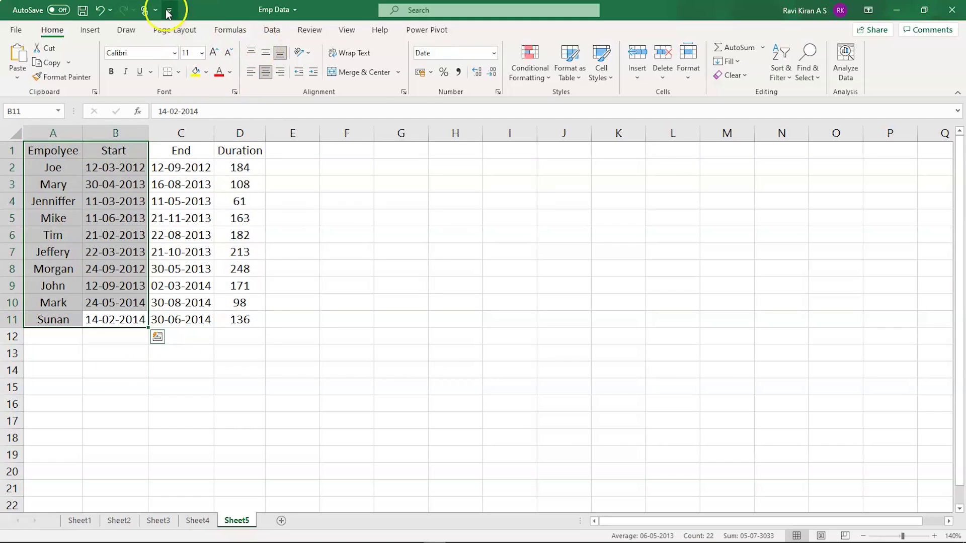
pyautogui.click(90, 31)
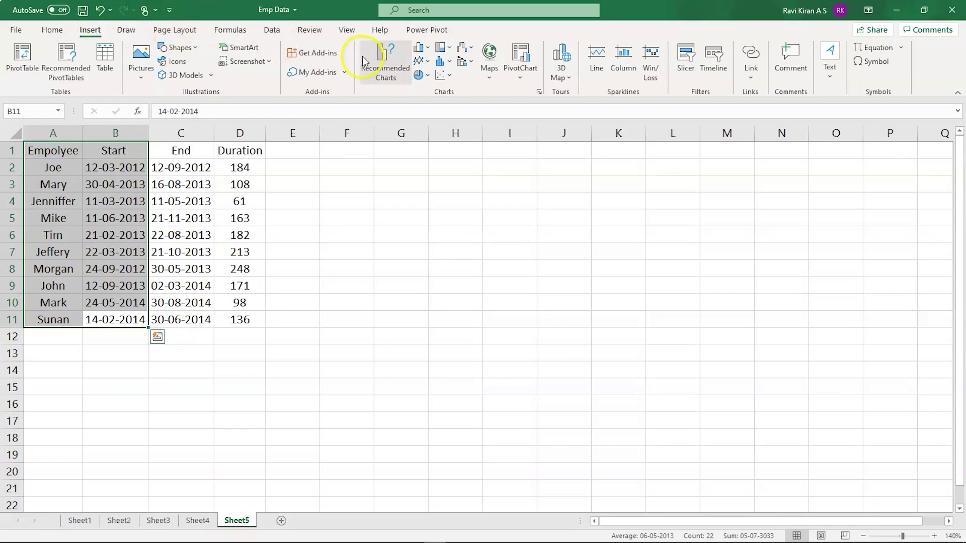
pyautogui.click(538, 93)
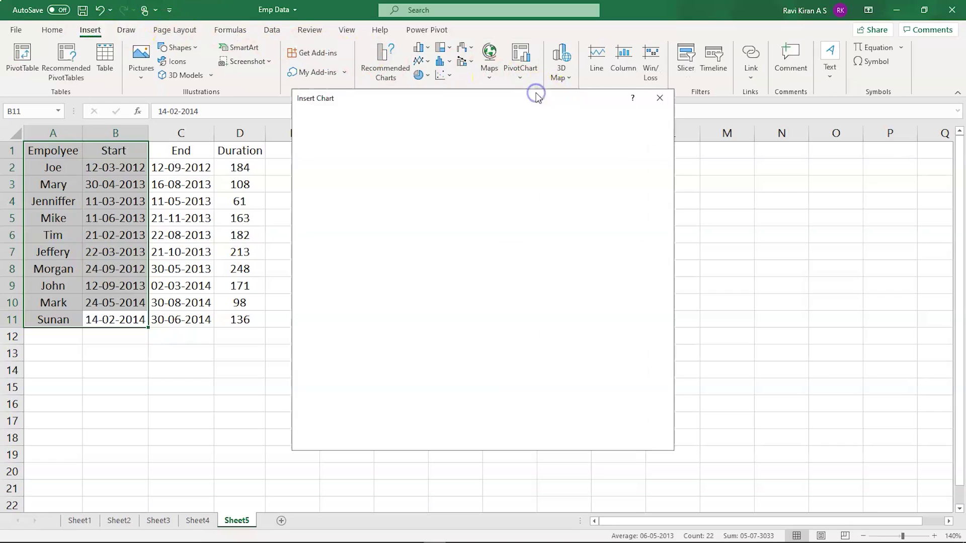
pyautogui.click(383, 121)
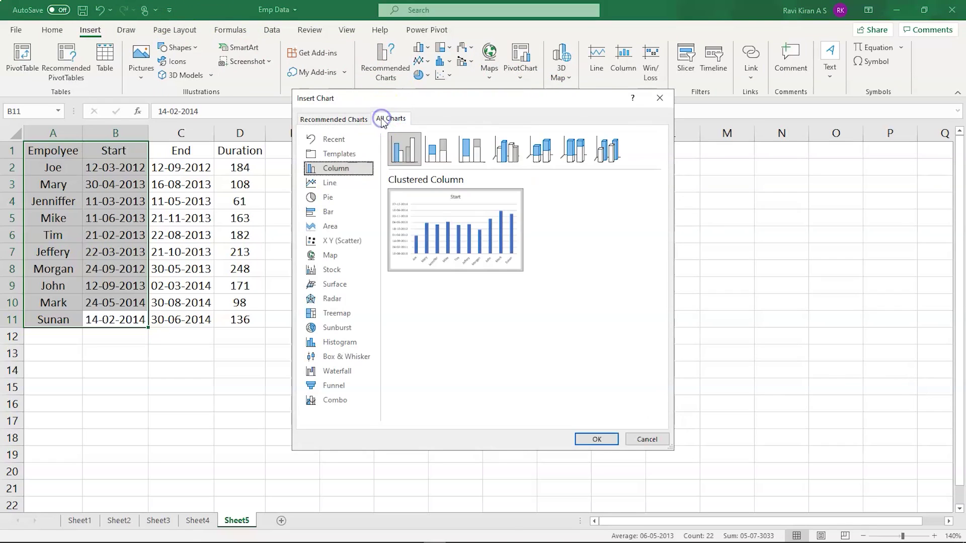
pyautogui.click(328, 214)
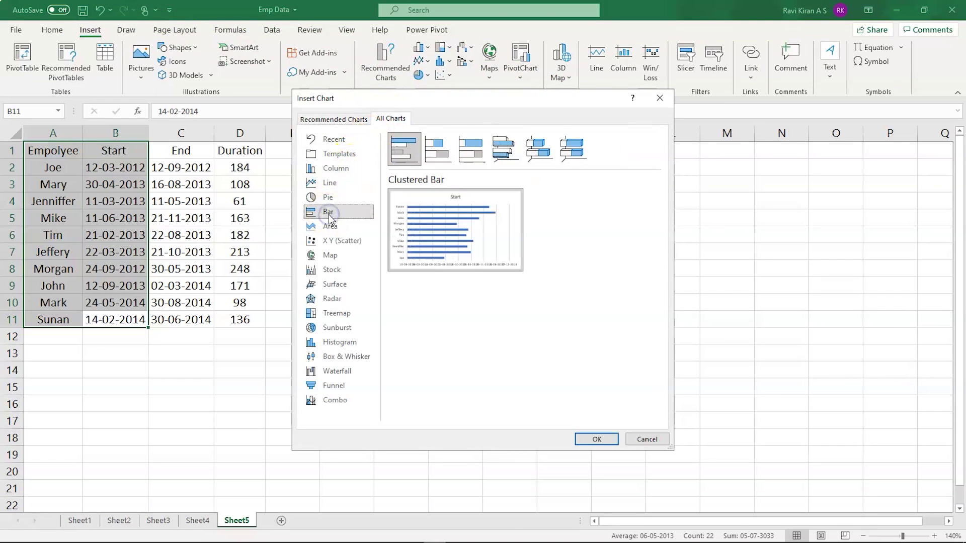
pyautogui.click(438, 154)
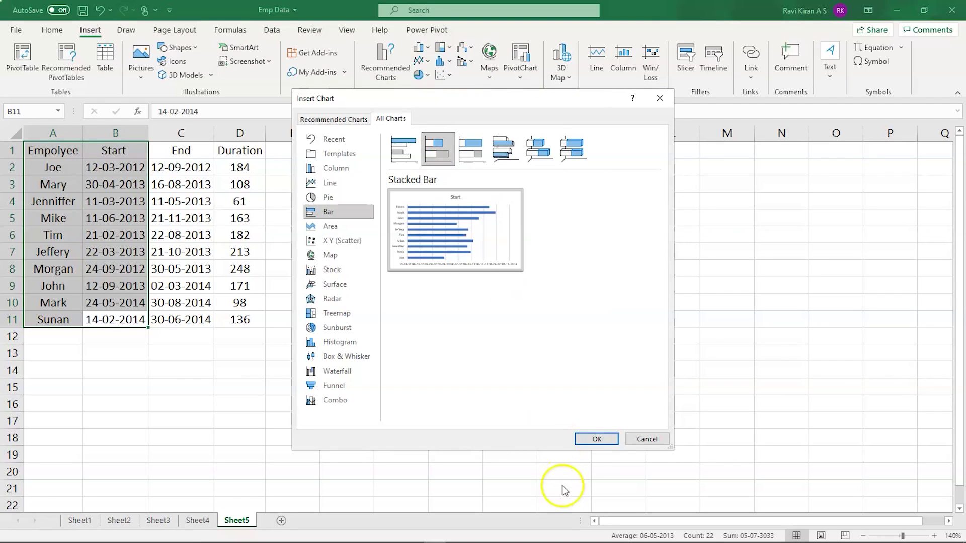
# Insert the stacked bar chart, widen it to the right, and nudge it left and down
pyautogui.click(589, 442)
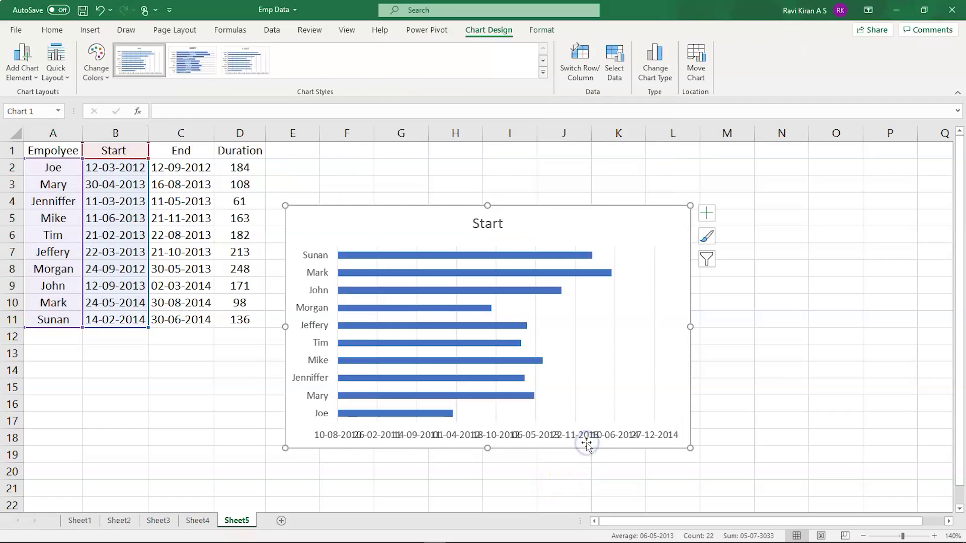
pyautogui.moveTo(401, 330)
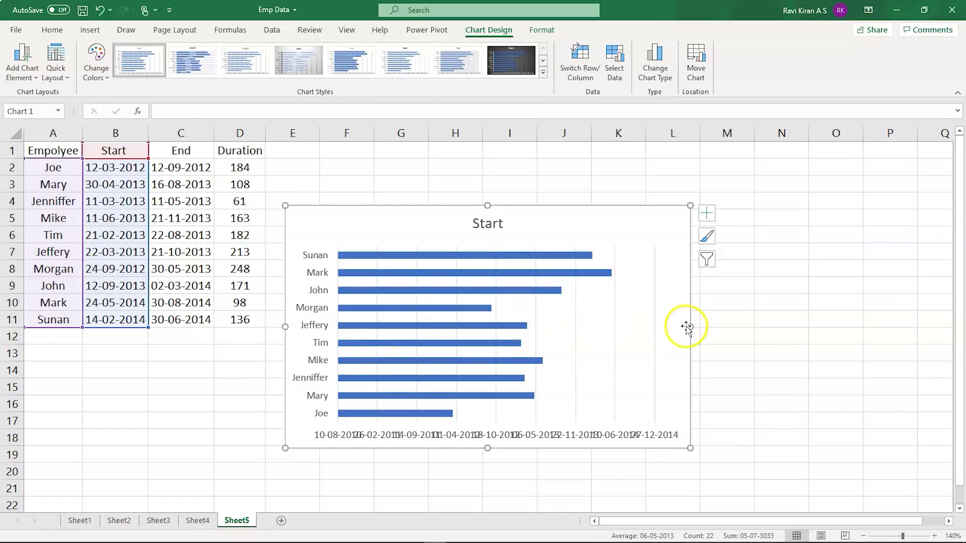
pyautogui.moveTo(691, 326); pyautogui.dragTo(870, 327)
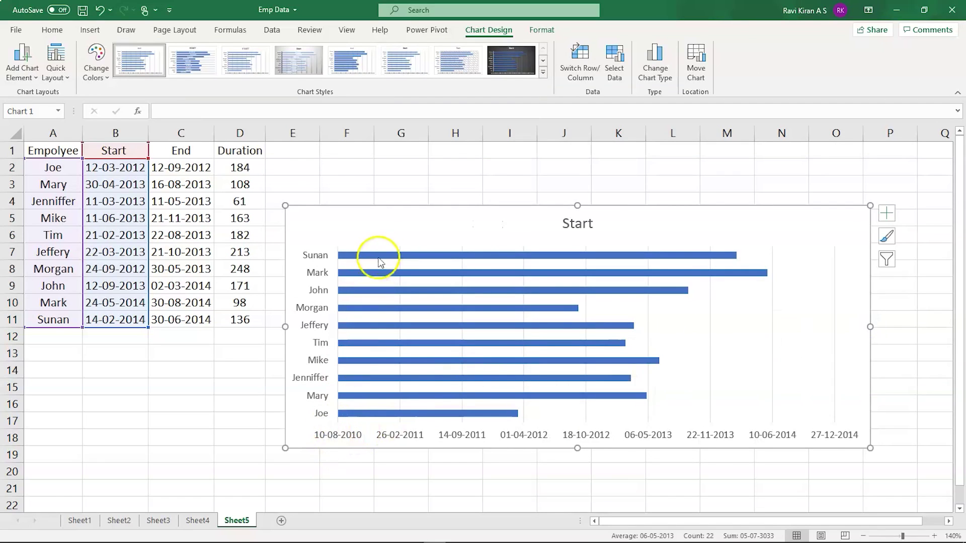
pyautogui.moveTo(384, 226); pyautogui.dragTo(328, 236)
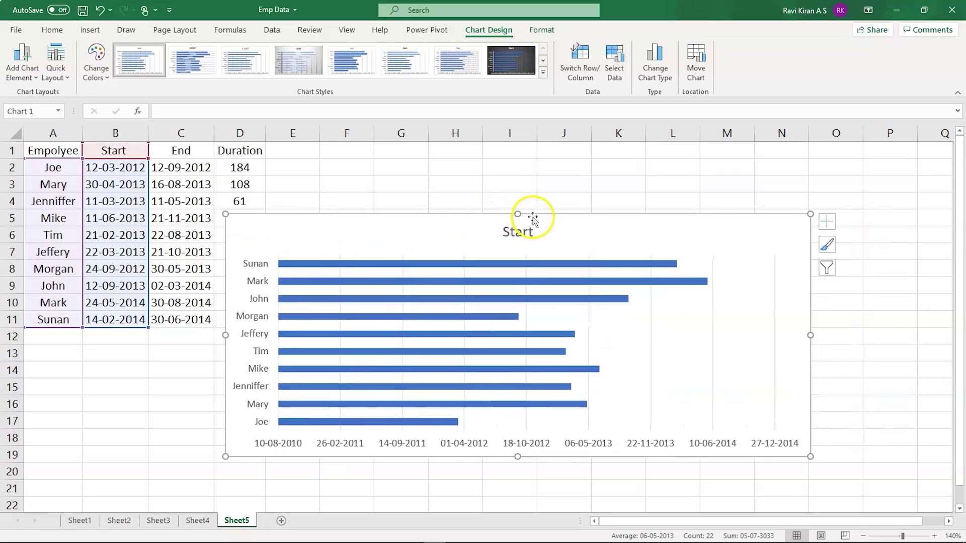
# Retitle the chart 'Employee Data', then right-click the Start data series bars
pyautogui.click(516, 231)
pyautogui.doubleClick(517, 232)
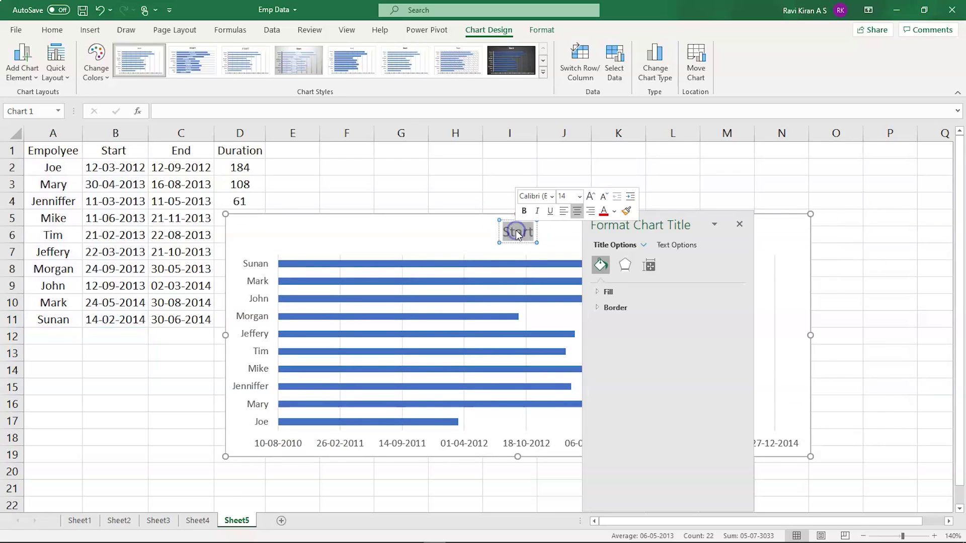
pyautogui.write('O')
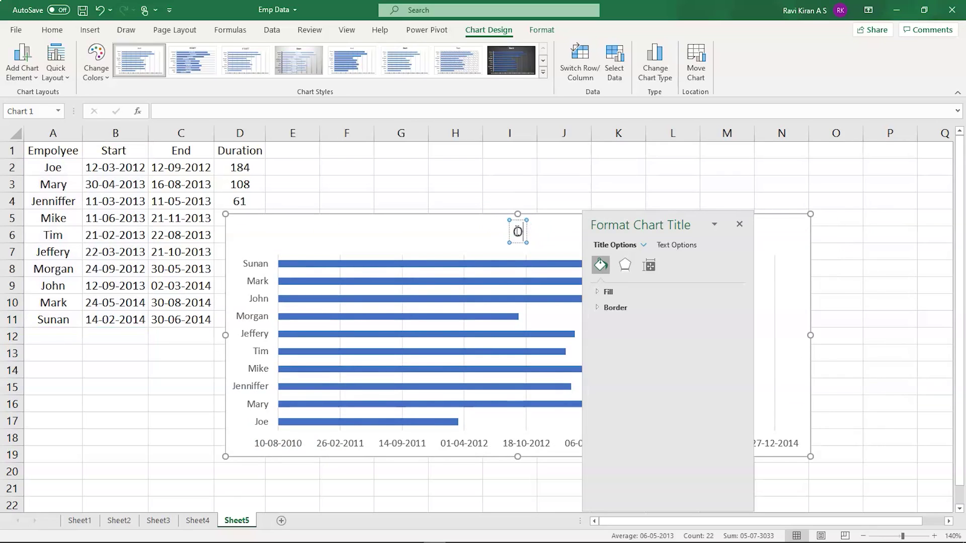
pyautogui.write('rg Data')
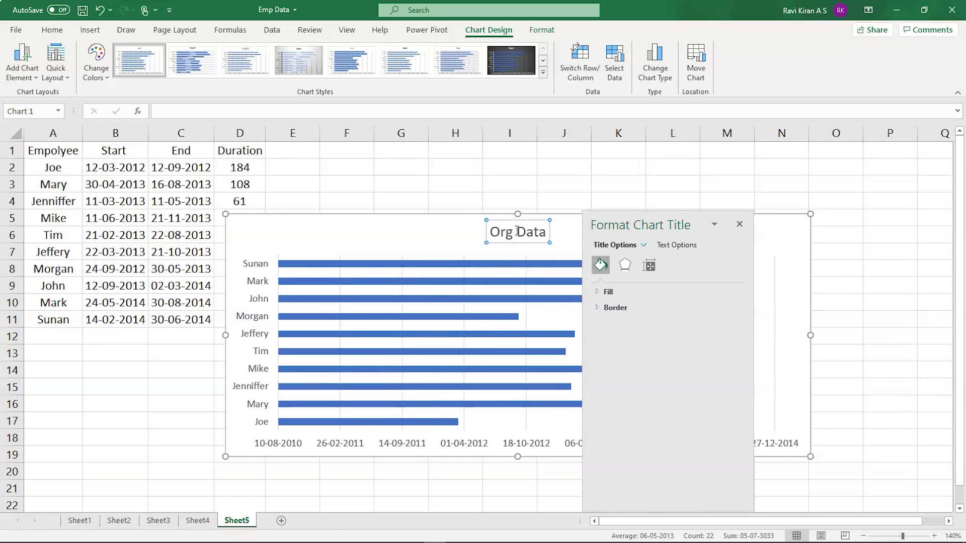
pyautogui.doubleClick(503, 232)
pyautogui.write('Em')
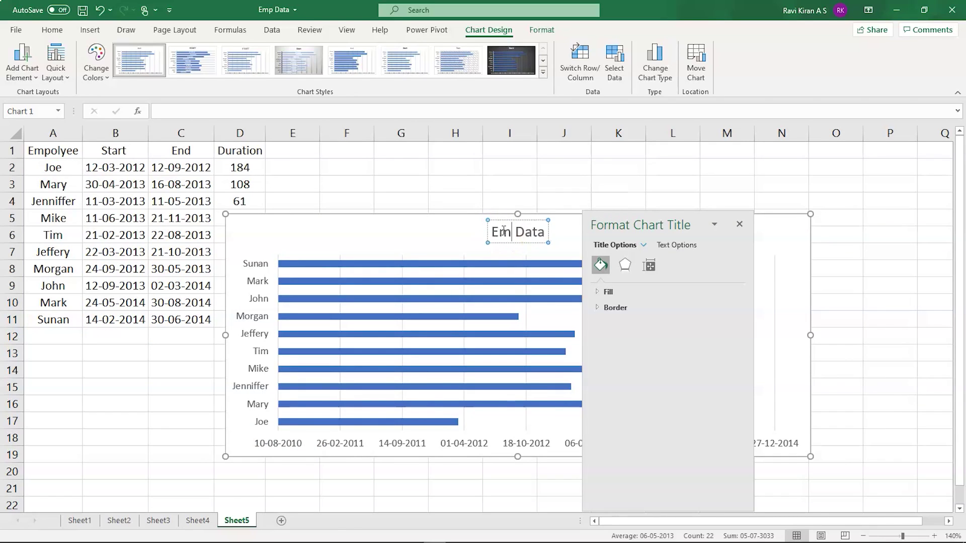
pyautogui.write('ployee')
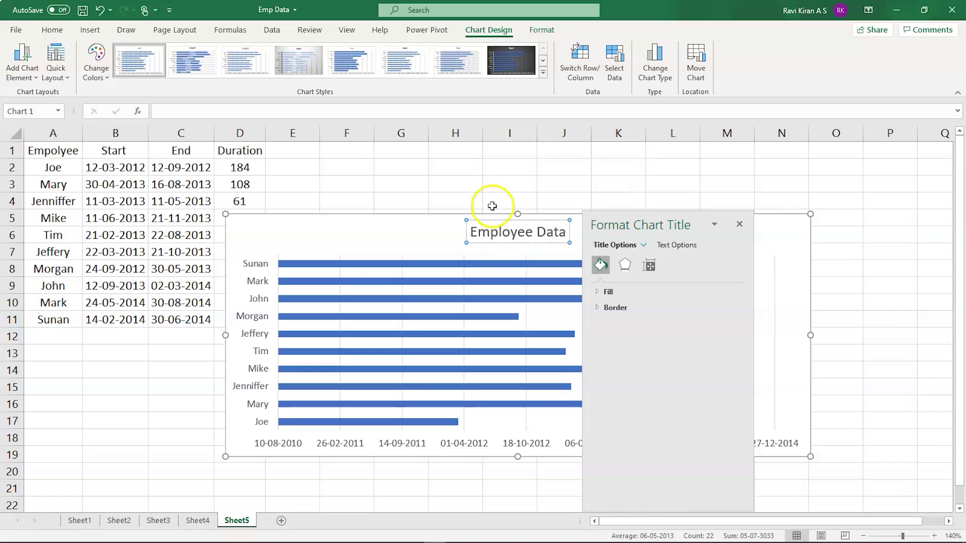
pyautogui.click(493, 167)
pyautogui.click(739, 223)
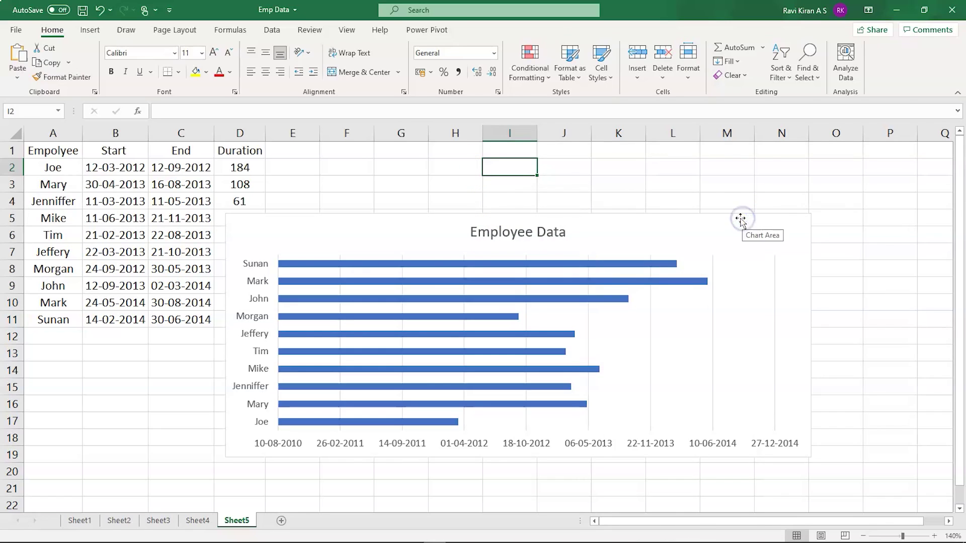
pyautogui.click(630, 227)
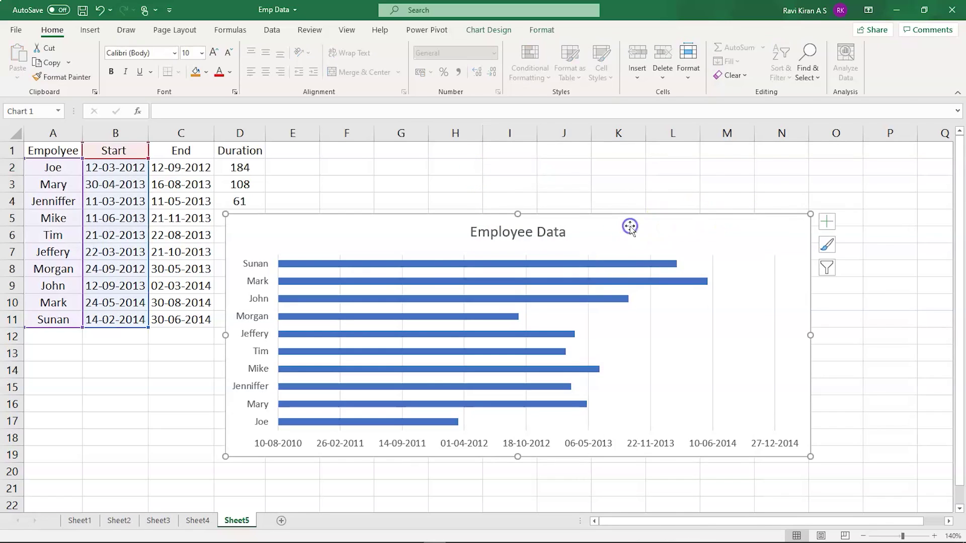
pyautogui.click(326, 262)
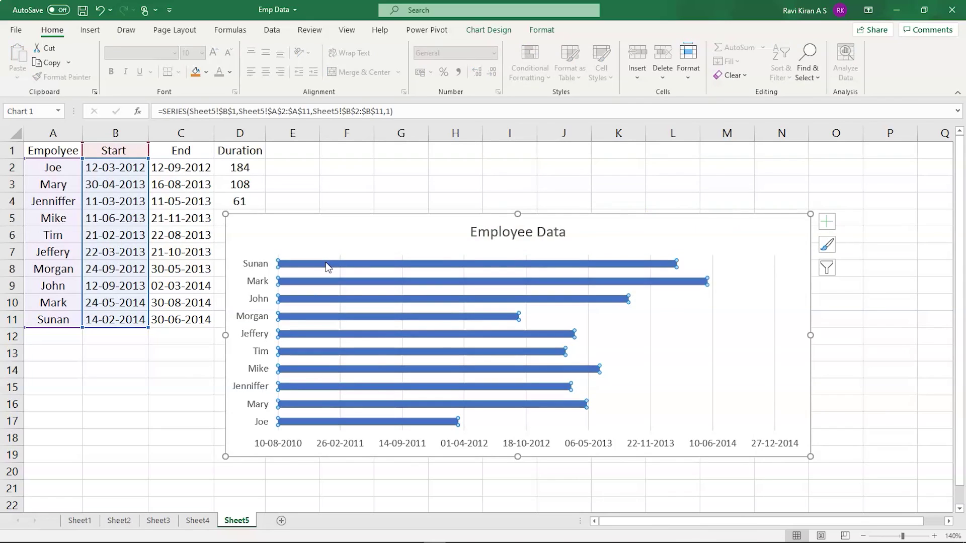
pyautogui.rightClick(325, 261)
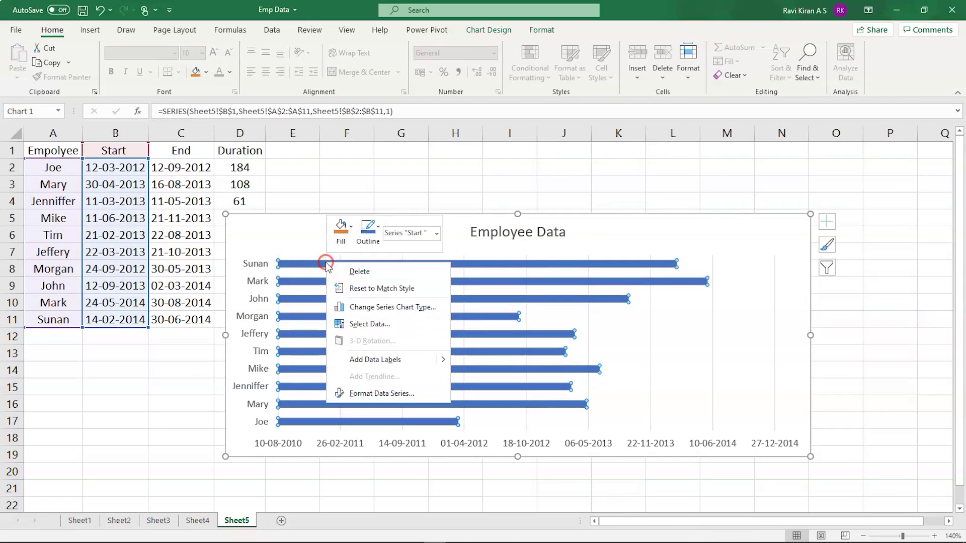
# Add a chart series named from D1 (Duration) with values D2:D11 via Select Data
pyautogui.click(351, 324)
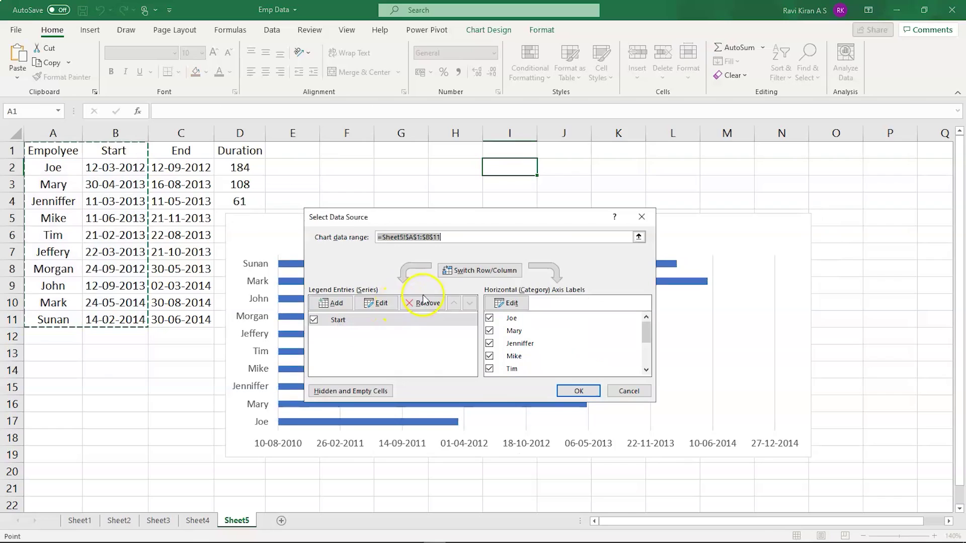
pyautogui.click(336, 305)
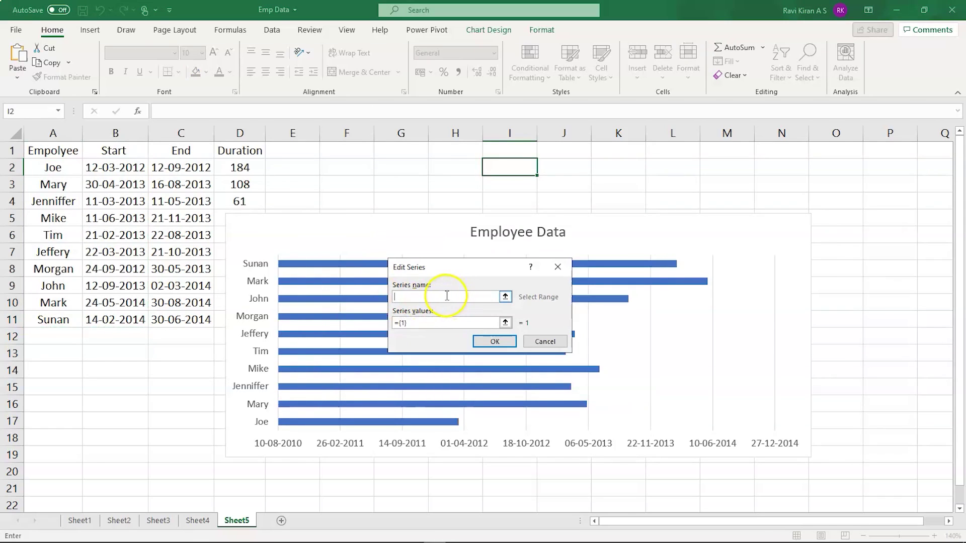
pyautogui.click(245, 151)
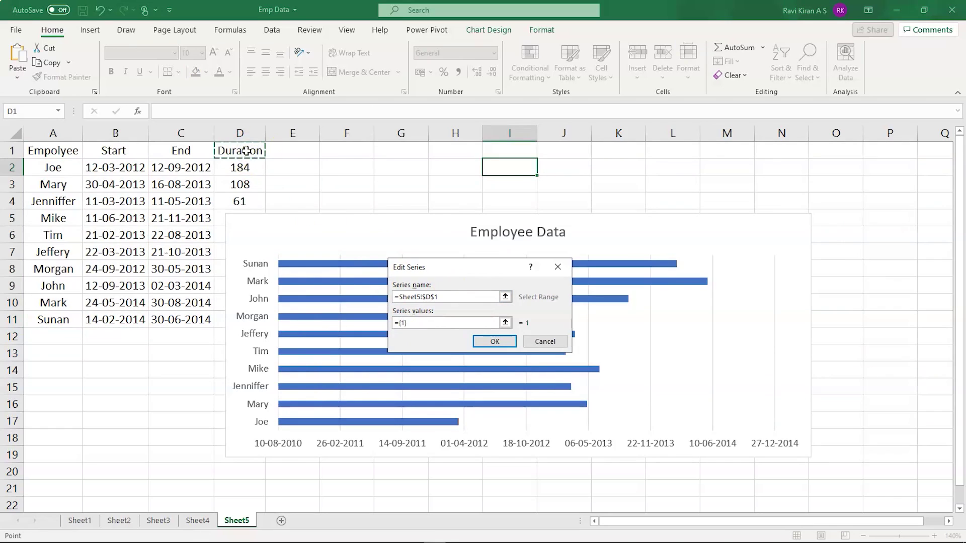
pyautogui.click(419, 323)
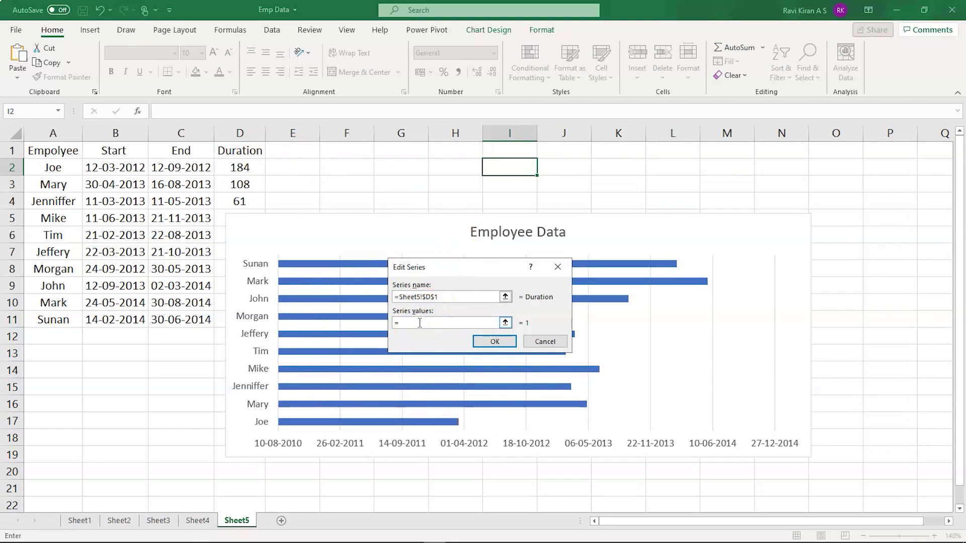
pyautogui.click(505, 322)
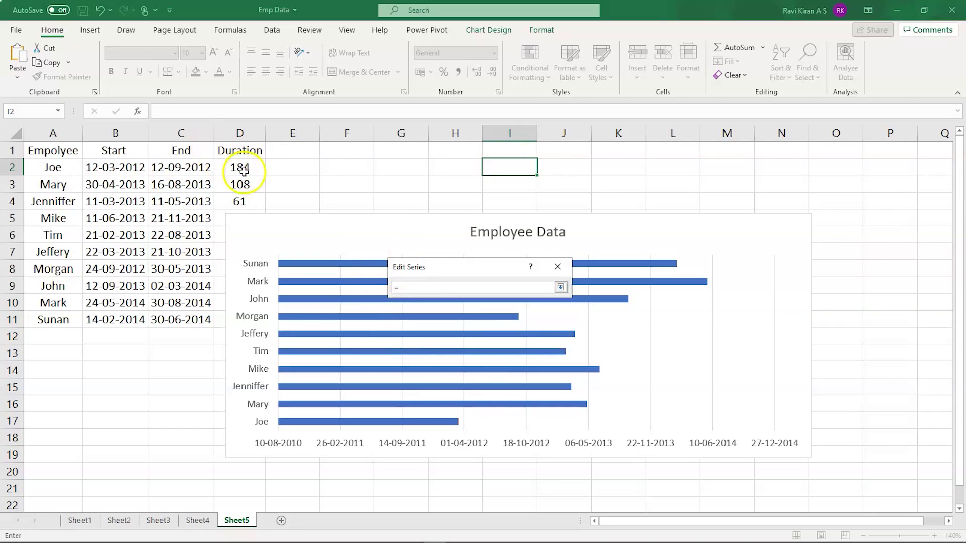
pyautogui.click(244, 171)
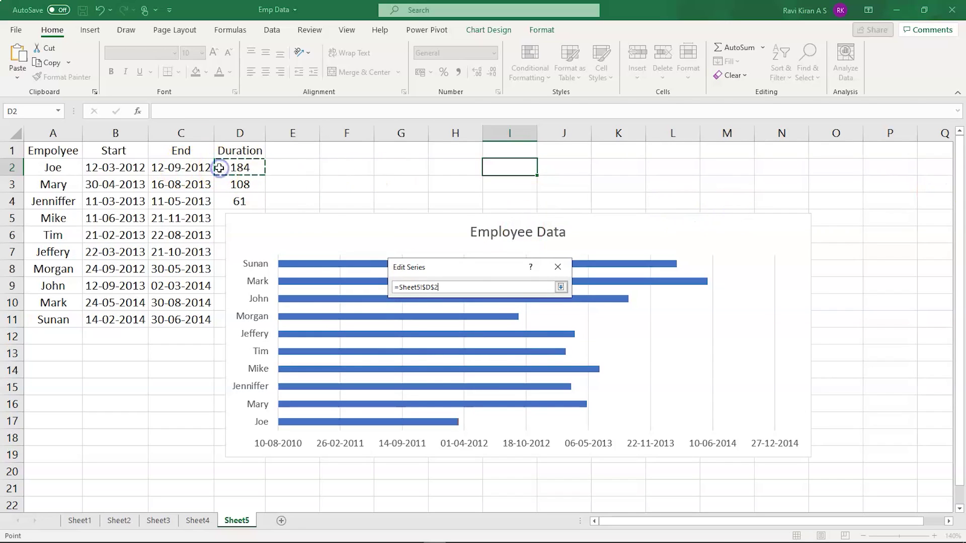
pyautogui.moveTo(219, 168); pyautogui.dragTo(219, 323)
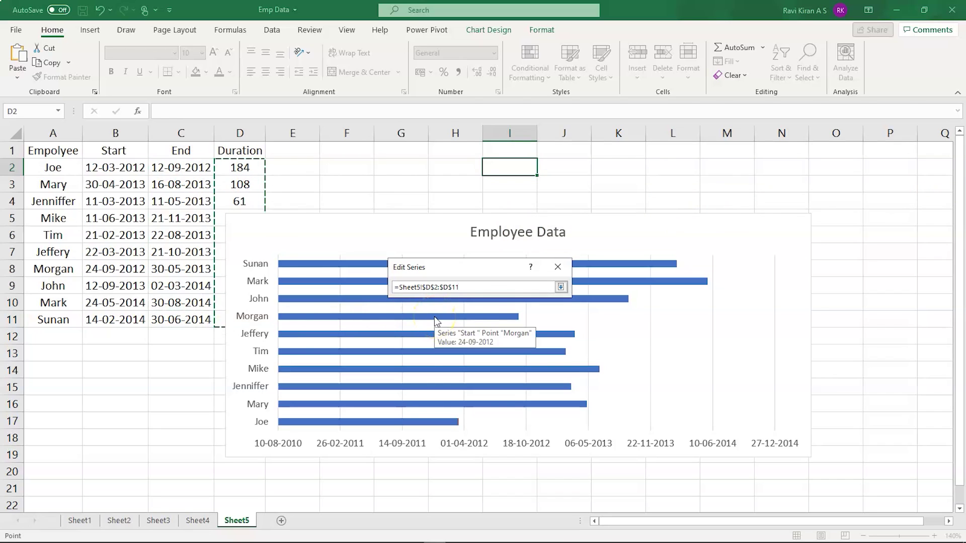
pyautogui.click(561, 286)
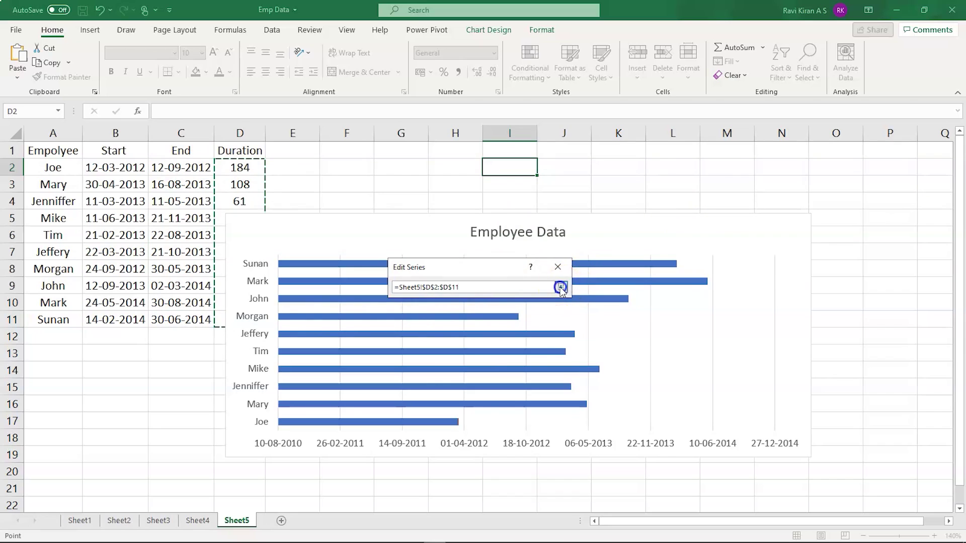
pyautogui.press('Return')
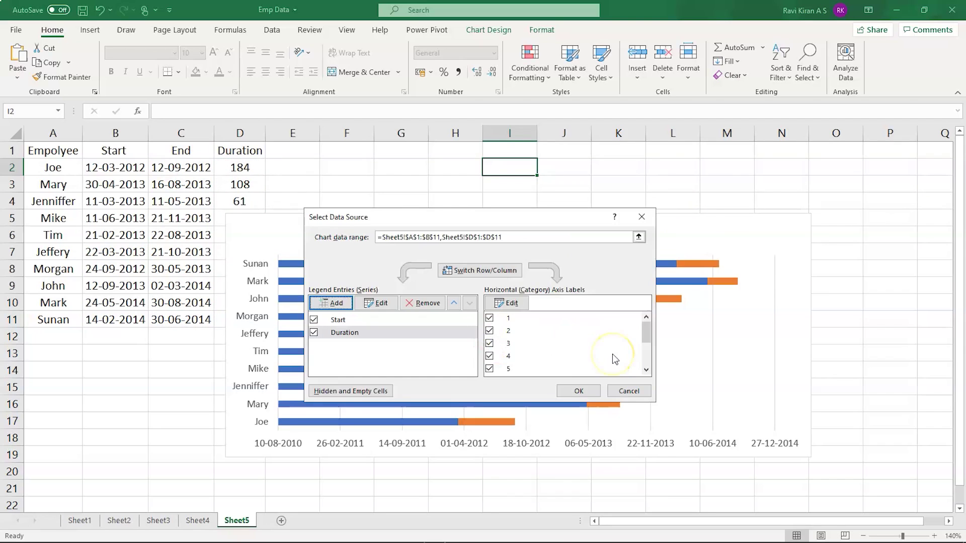
# Apply the data source changes and give the blue Start series No fill
pyautogui.click(574, 392)
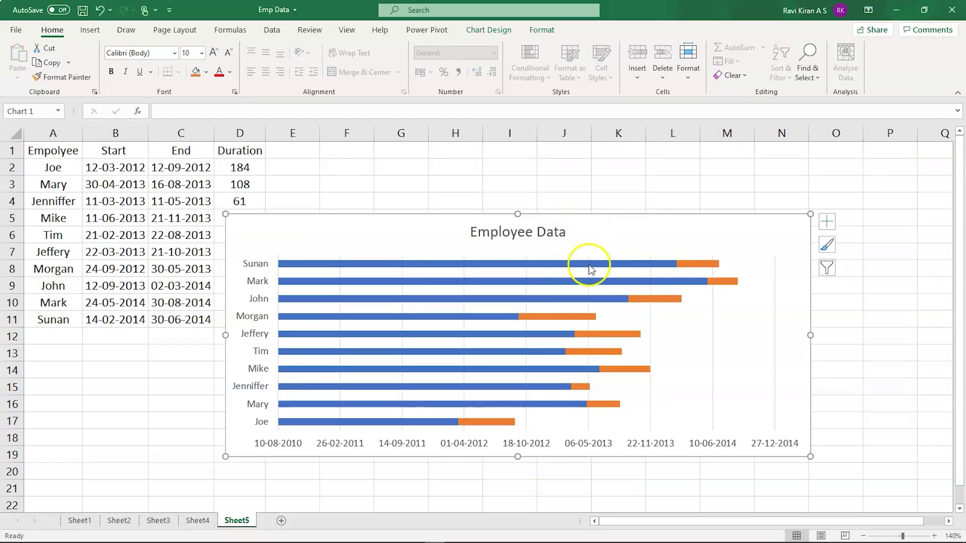
pyautogui.moveTo(590, 268)
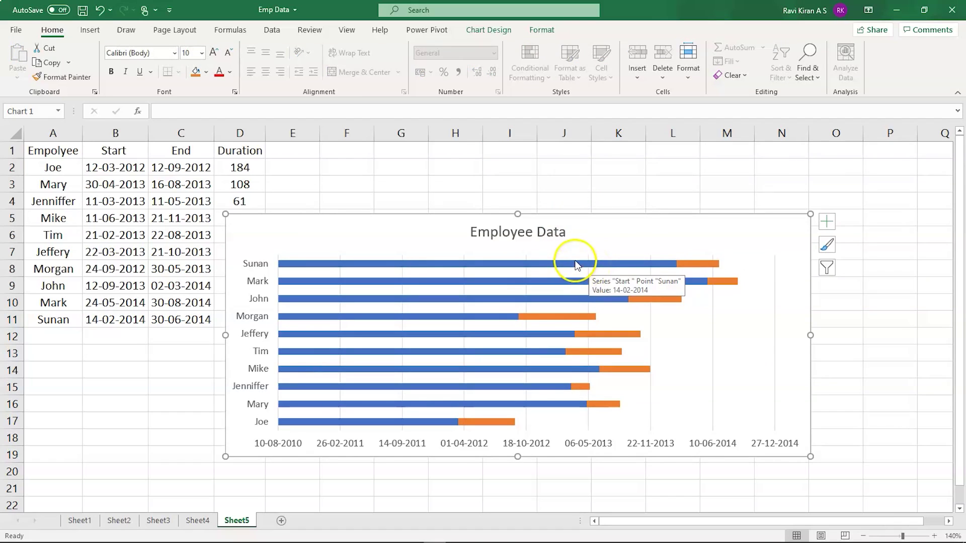
pyautogui.click(575, 263)
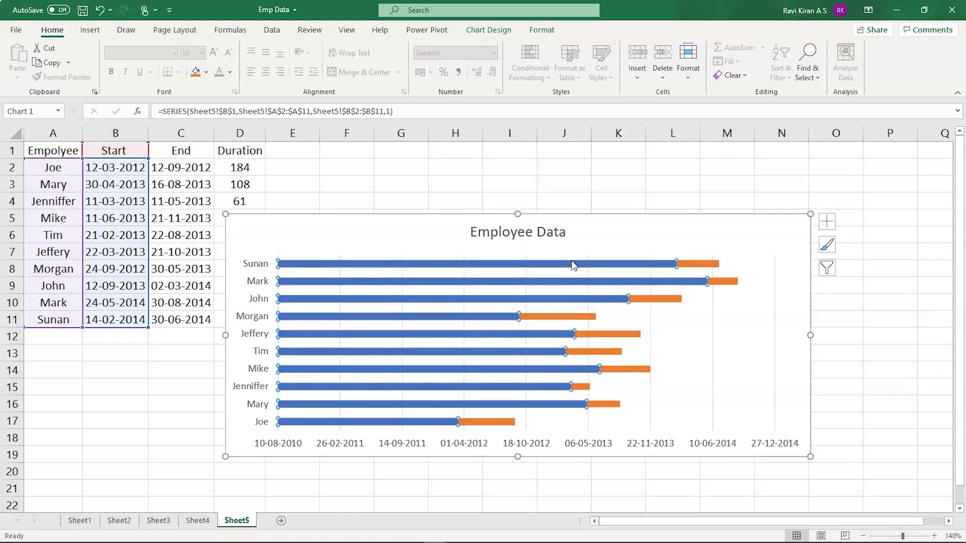
pyautogui.rightClick(574, 264)
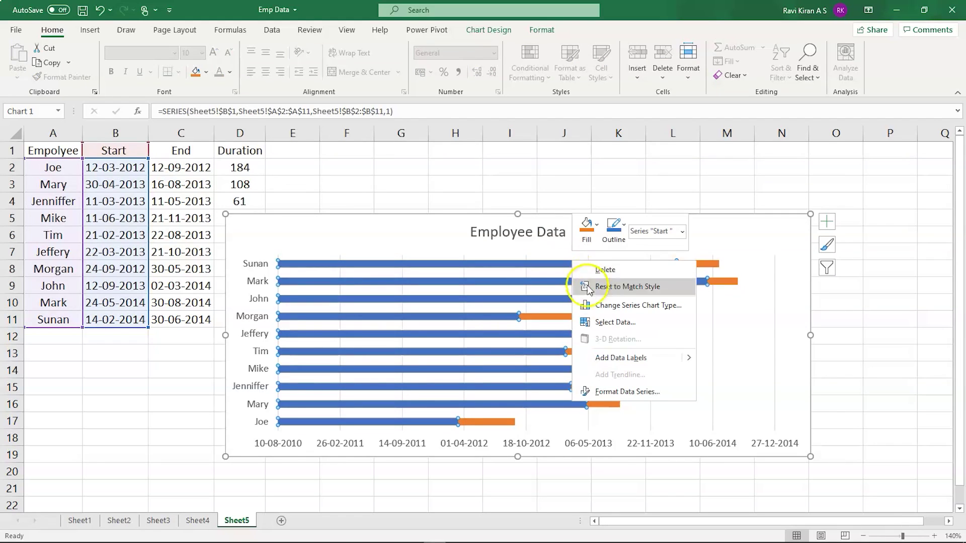
pyautogui.click(605, 393)
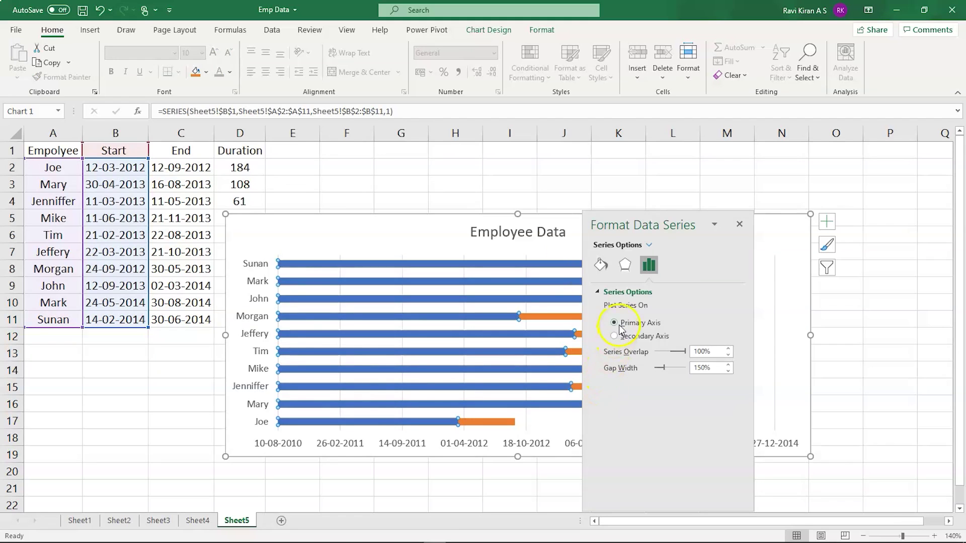
pyautogui.click(599, 265)
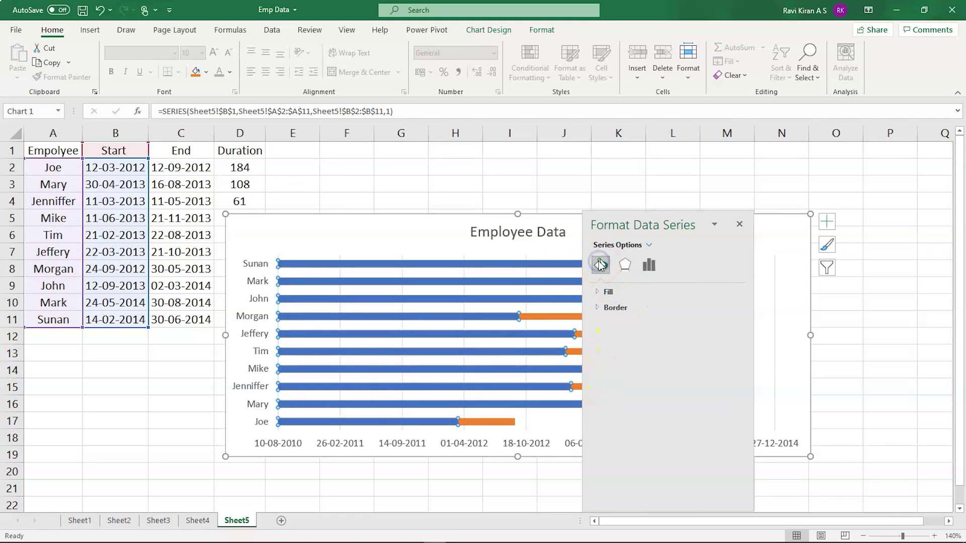
pyautogui.click(608, 292)
pyautogui.click(607, 310)
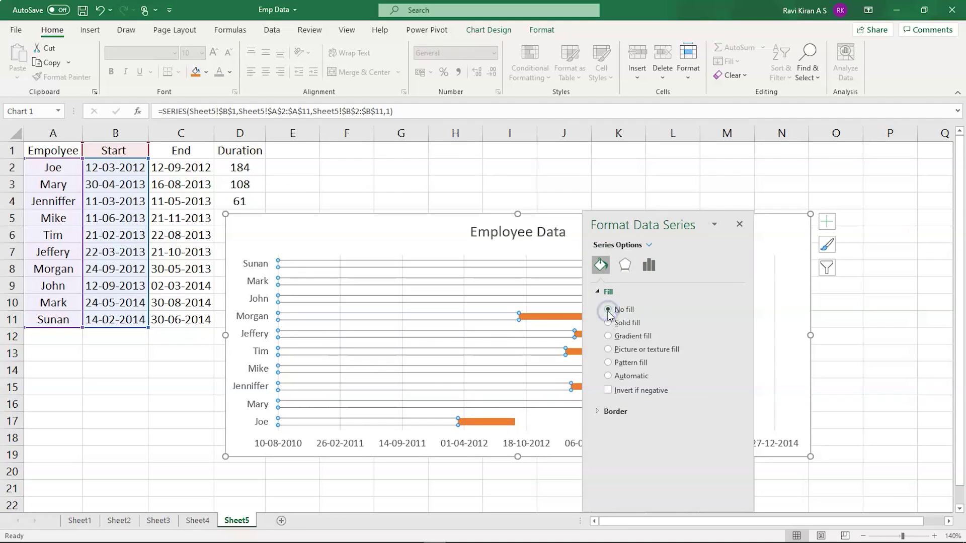
pyautogui.click(739, 224)
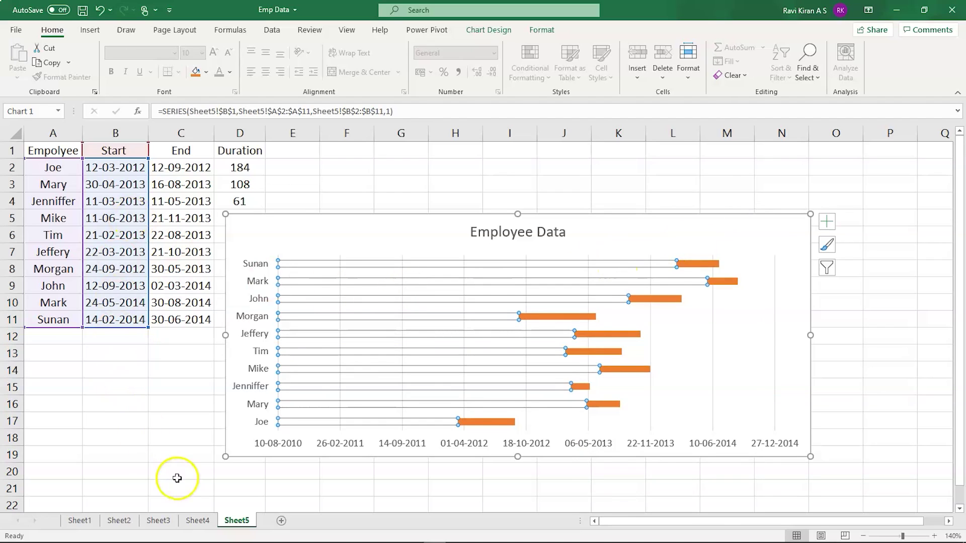
# Tick Categories in reverse order on the employee axis so Joe is listed at the top
pyautogui.click(249, 353)
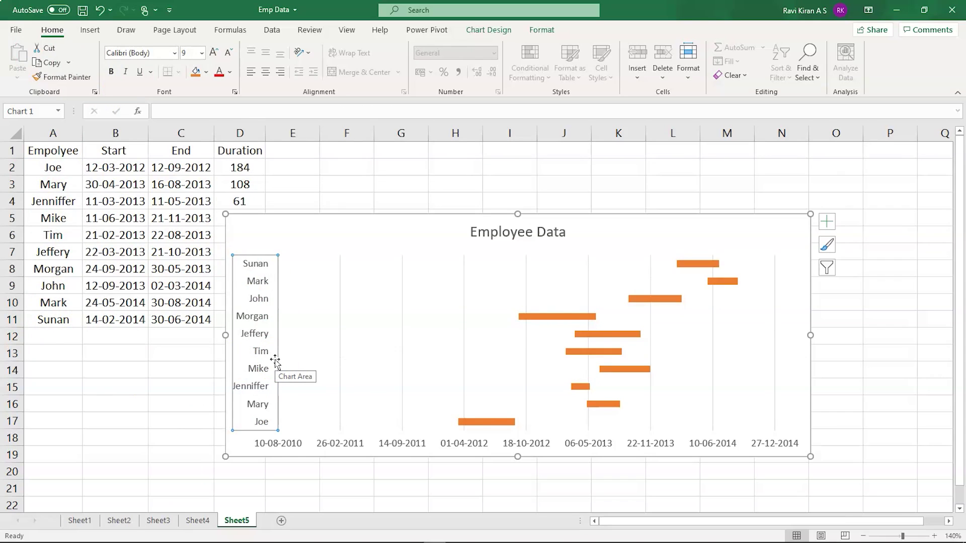
pyautogui.rightClick(256, 361)
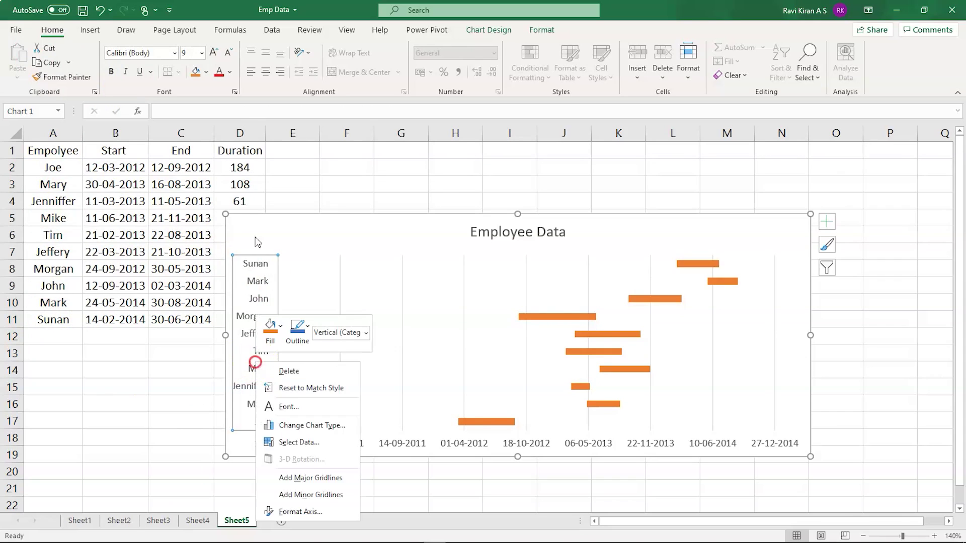
pyautogui.click(279, 519)
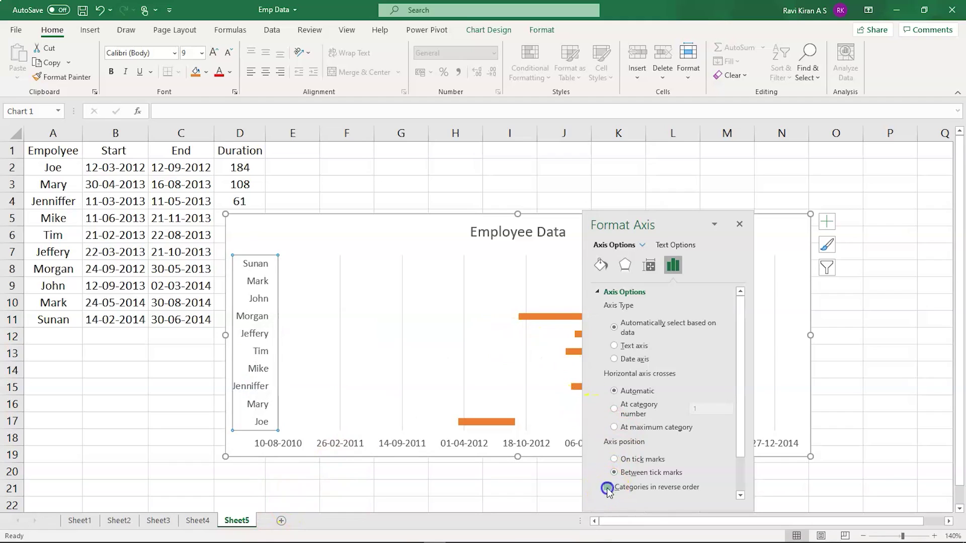
pyautogui.click(608, 488)
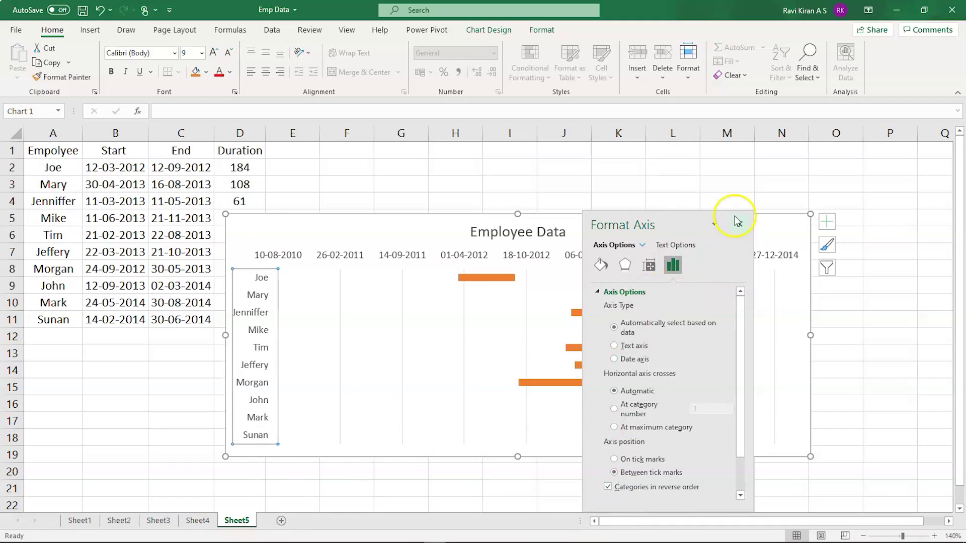
pyautogui.scroll(-2, 690, 403)
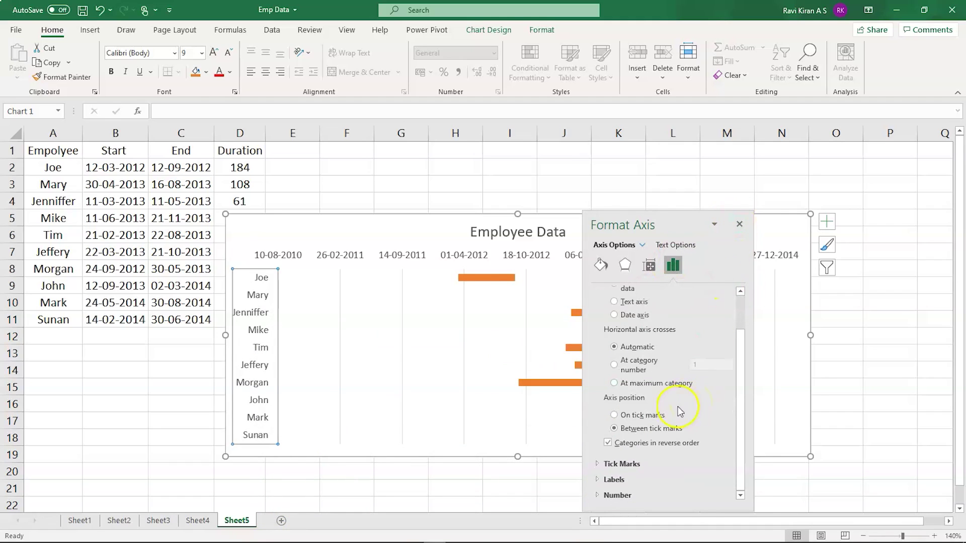
pyautogui.click(739, 224)
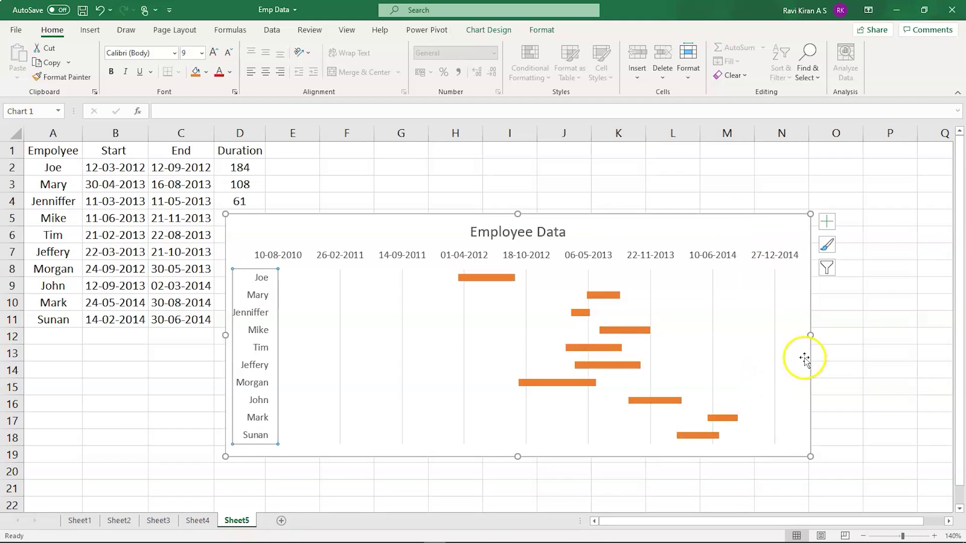
# Stretch the chart's right edge out to column O to widen the date axis
pyautogui.moveTo(810, 335); pyautogui.dragTo(863, 336)
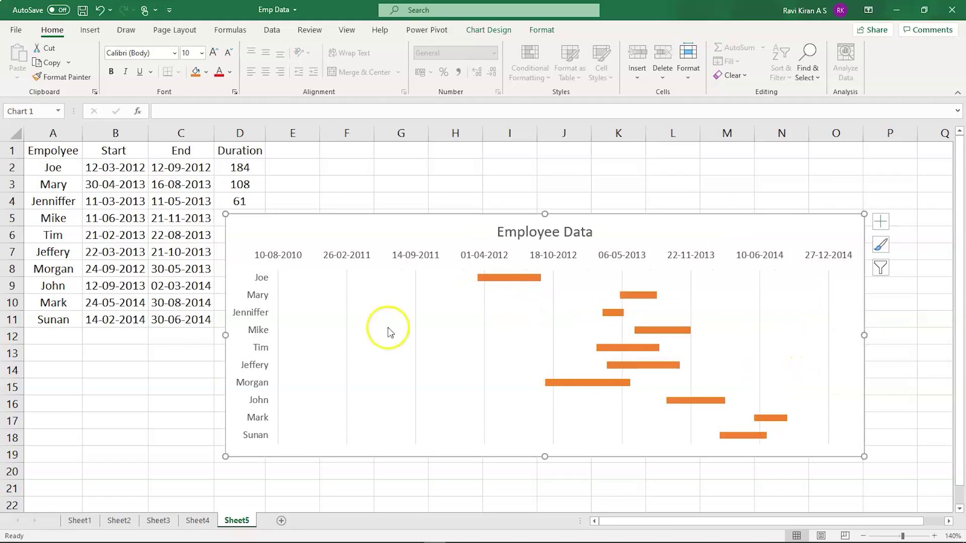